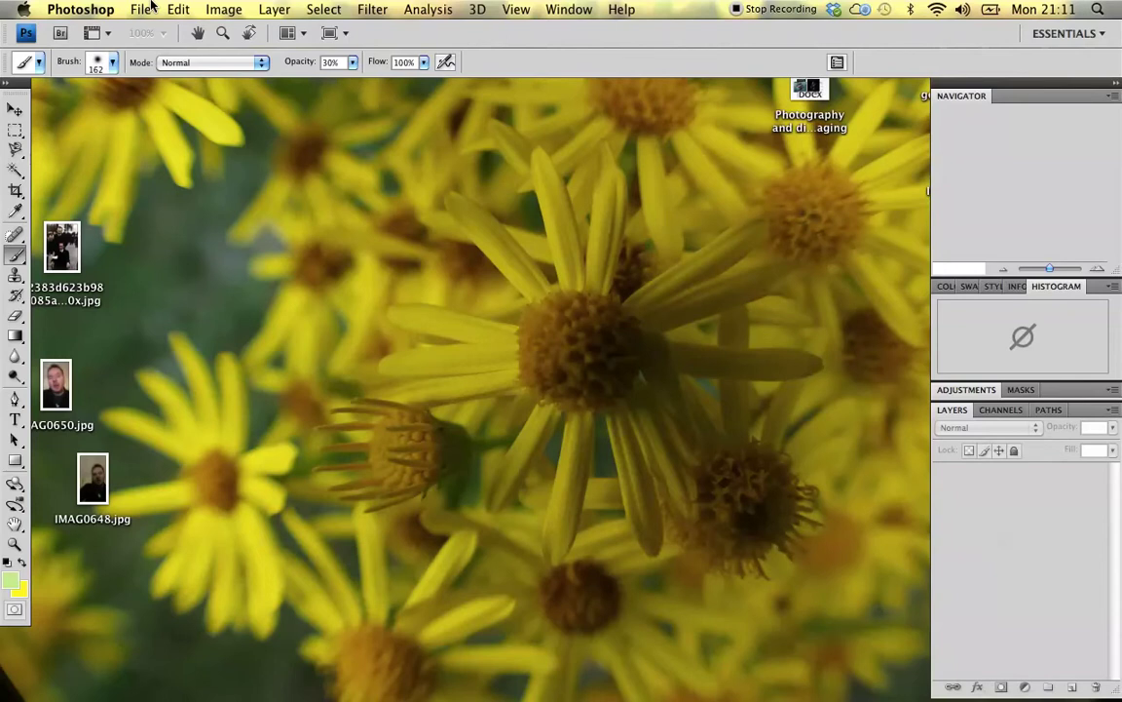
# - Open the File menu in the empty Photoshop workspace
pyautogui.click(137, 9)
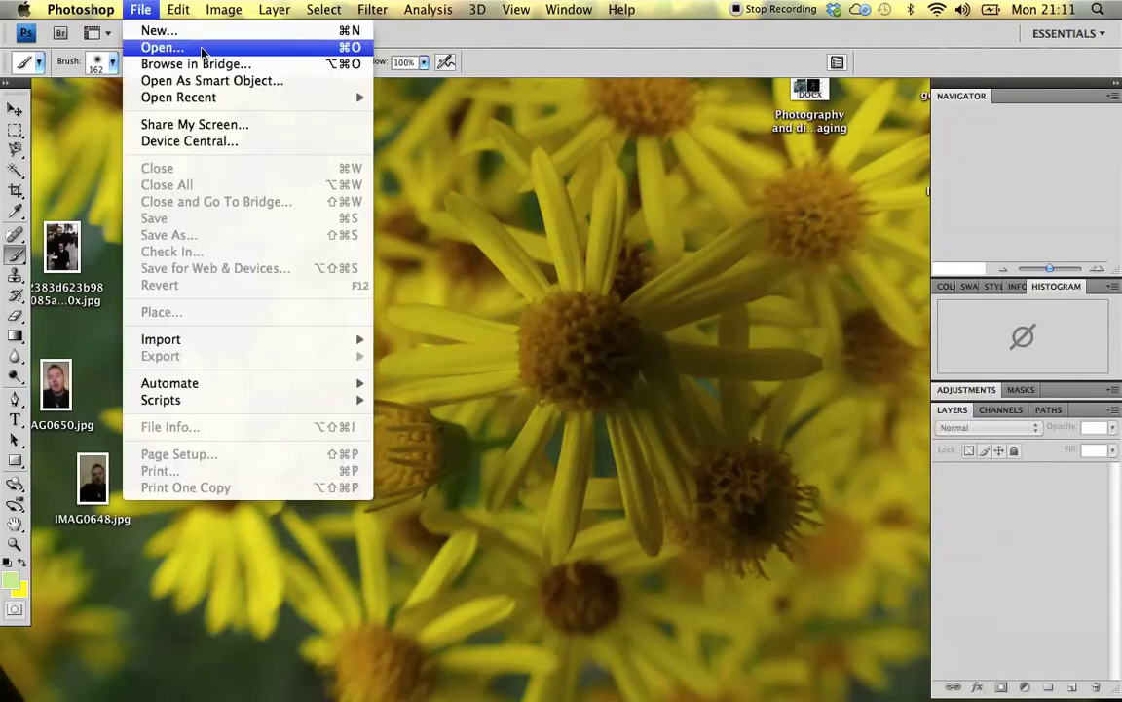
# - Open IMG.png from the Desktop and drag its document window to the centre
pyautogui.click(232, 49)
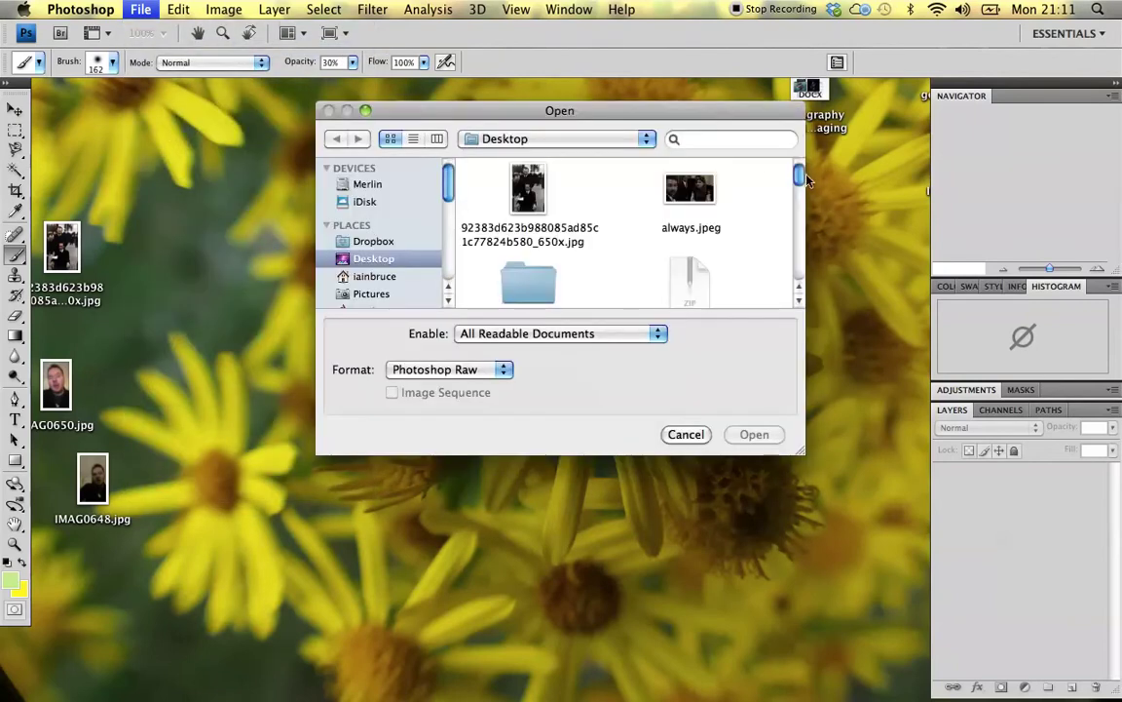
pyautogui.moveTo(799, 177); pyautogui.dragTo(798, 216)
pyautogui.click(690, 243)
pyautogui.click(777, 430)
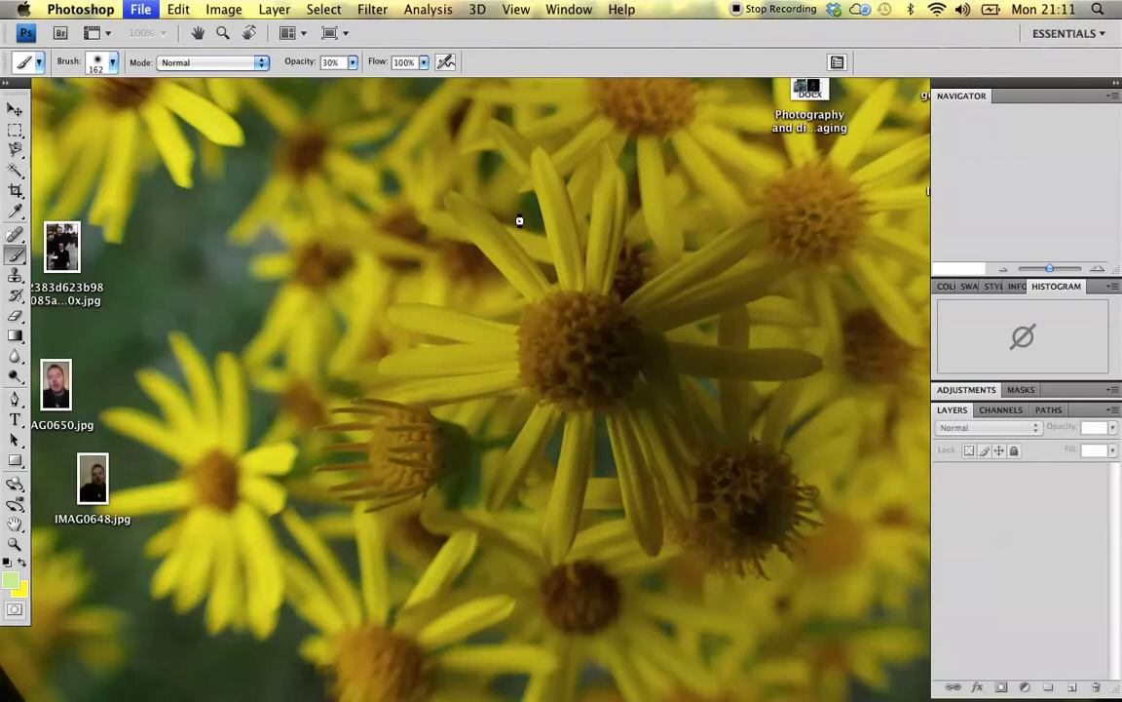
pyautogui.moveTo(222, 91)
pyautogui.mouseDown()
pyautogui.moveTo(590, 97)
pyautogui.moveTo(516, 88)
pyautogui.moveTo(526, 95)
pyautogui.mouseUp()
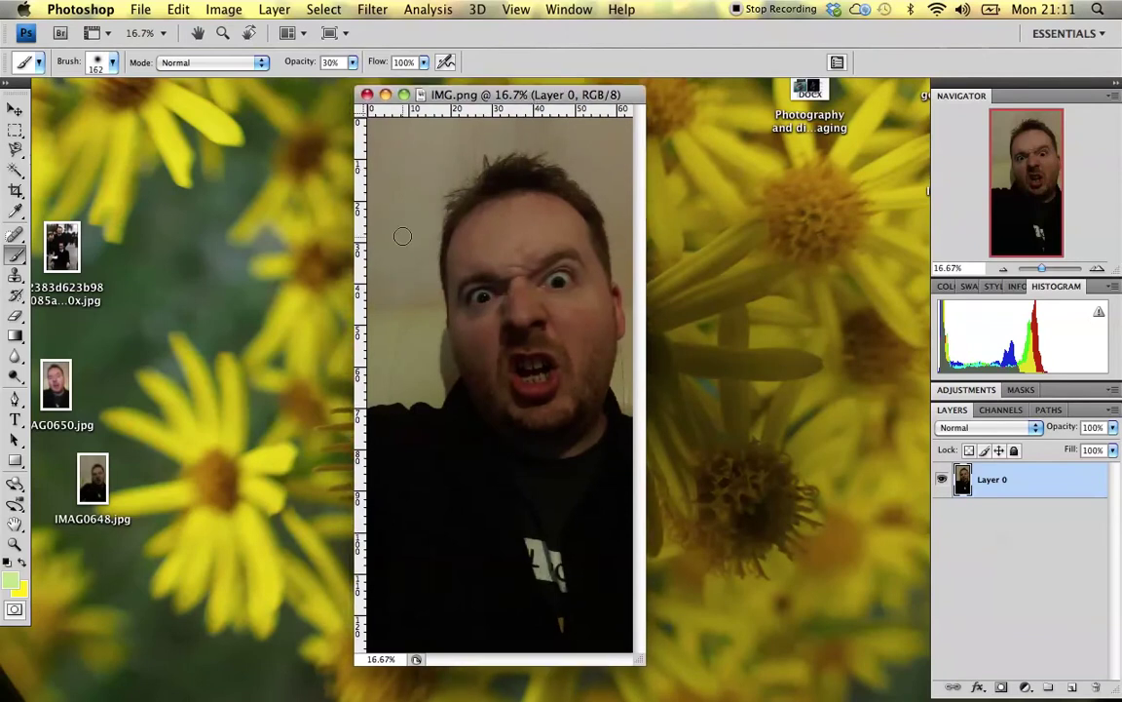
# - Float the Tools panel and dock it back at the workspace edge
pyautogui.moveTo(19, 80); pyautogui.dragTo(220, 99)
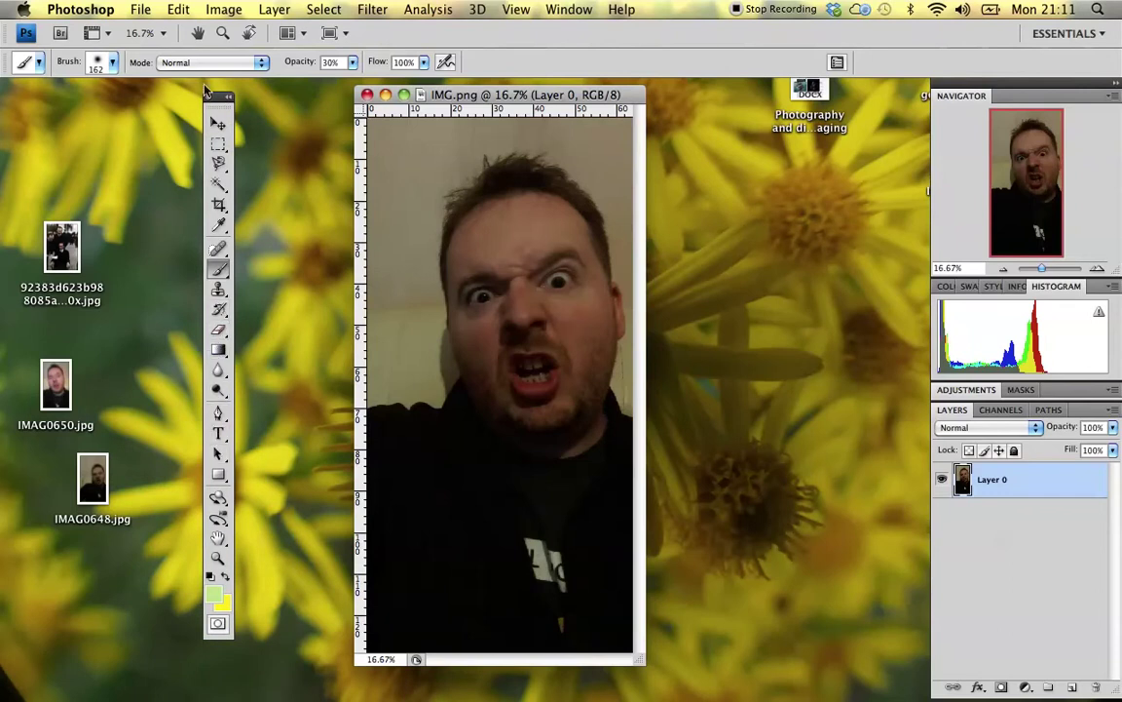
pyautogui.moveTo(220, 100); pyautogui.dragTo(33, 69)
pyautogui.click(140, 9)
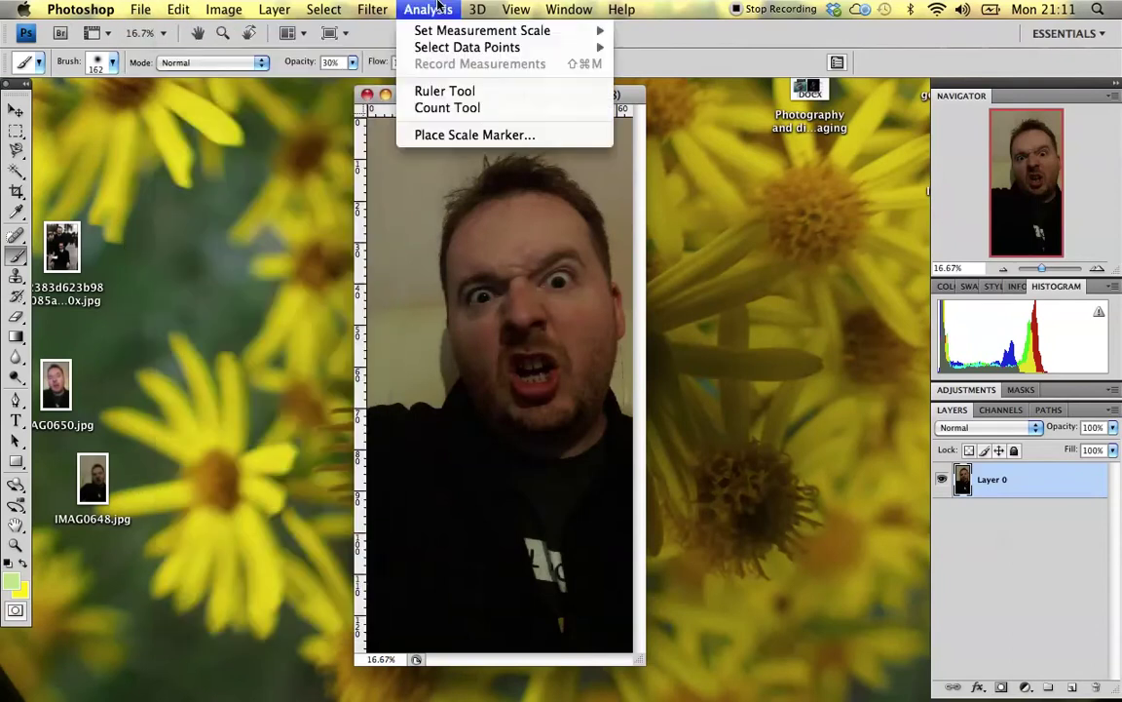
pyautogui.click(428, 9)
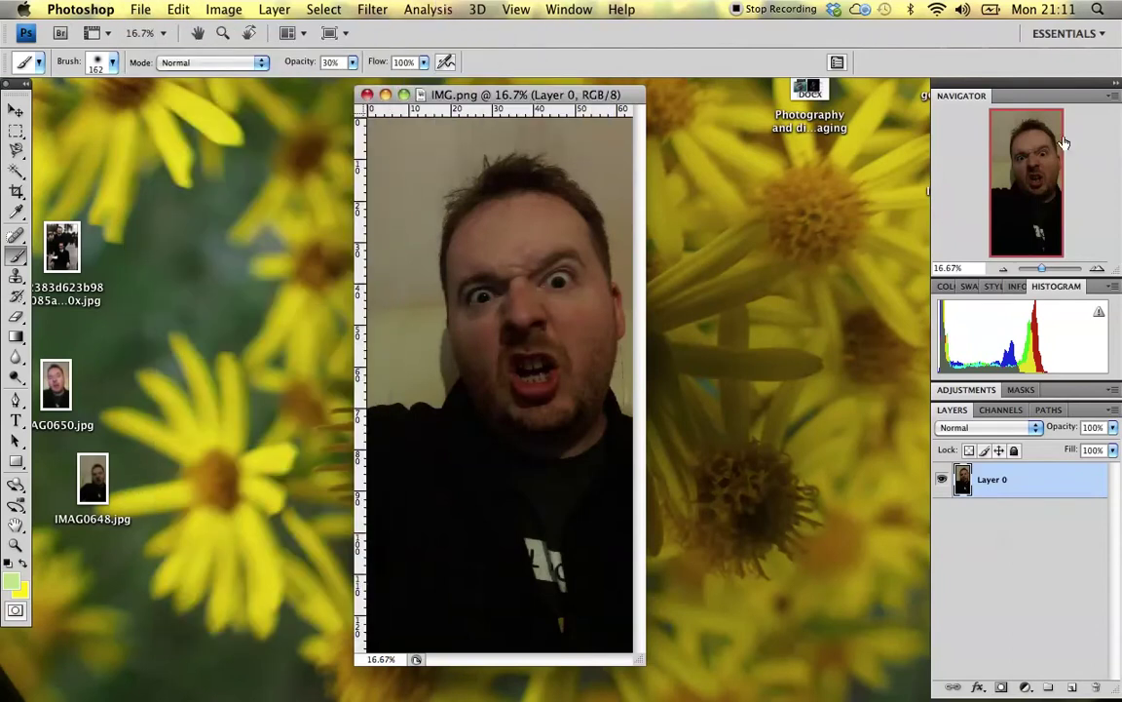
# - Zoom the Navigator to 23.5% so the portrait's face fills the window
pyautogui.moveTo(1041, 272); pyautogui.dragTo(1047, 272)
pyautogui.moveTo(1031, 205)
pyautogui.mouseDown()
pyautogui.moveTo(1038, 181)
pyautogui.moveTo(1027, 181)
pyautogui.moveTo(1037, 188)
pyautogui.mouseUp()
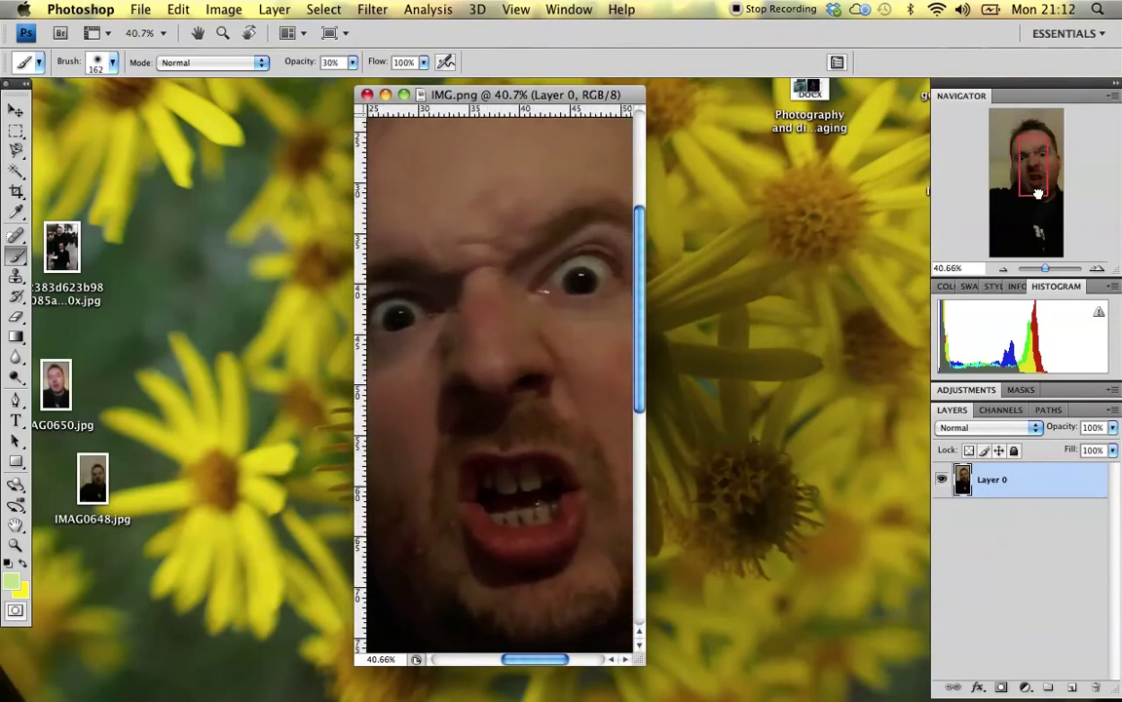
pyautogui.moveTo(1044, 268); pyautogui.dragTo(1044, 269)
pyautogui.moveTo(1039, 200); pyautogui.dragTo(1043, 213)
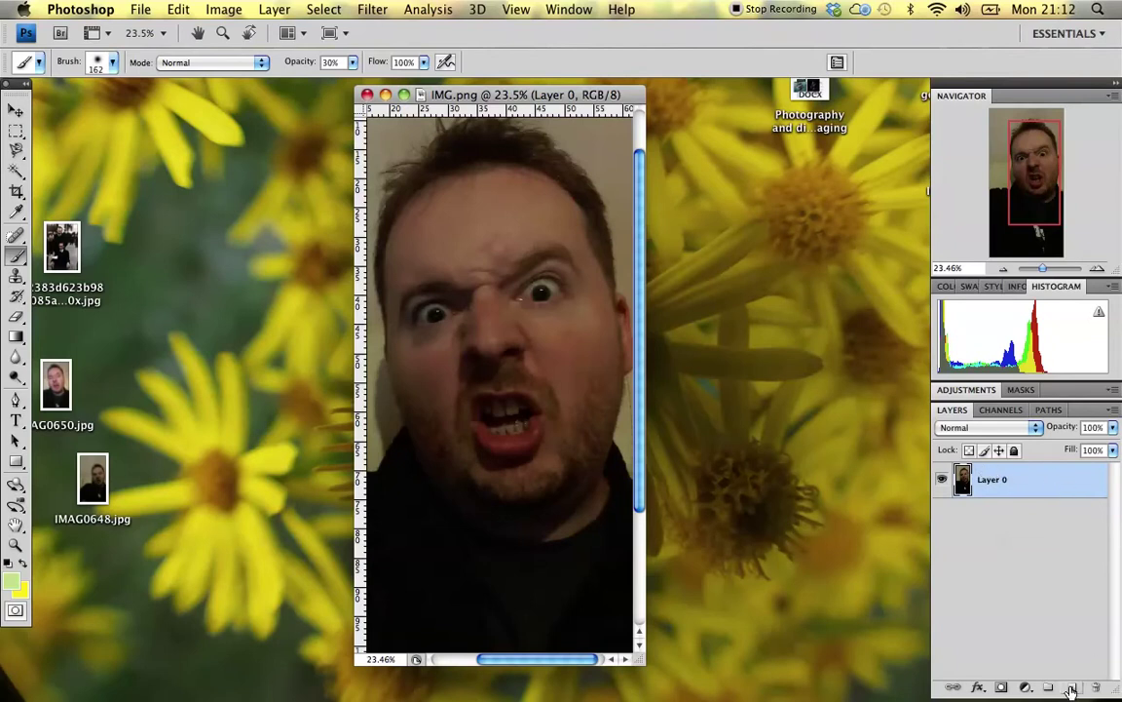
# - Add a blank Layer 1 above Layer 0, then make Layer 0 active again
pyautogui.click(271, 9)
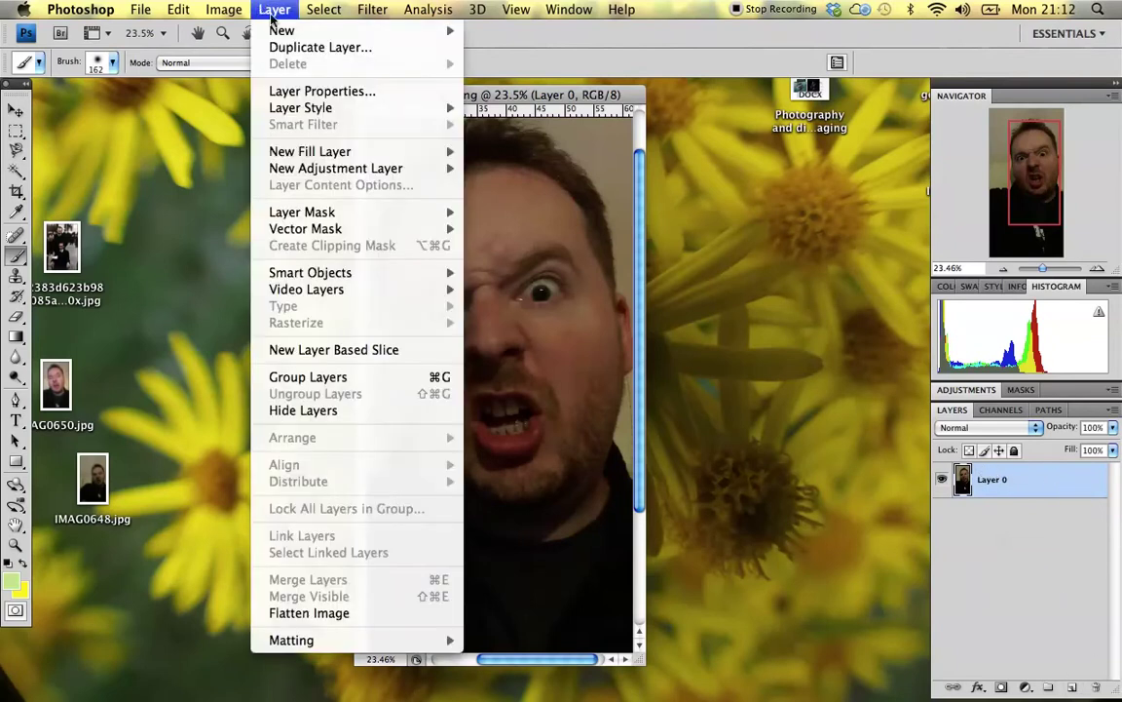
pyautogui.moveTo(255, 30)
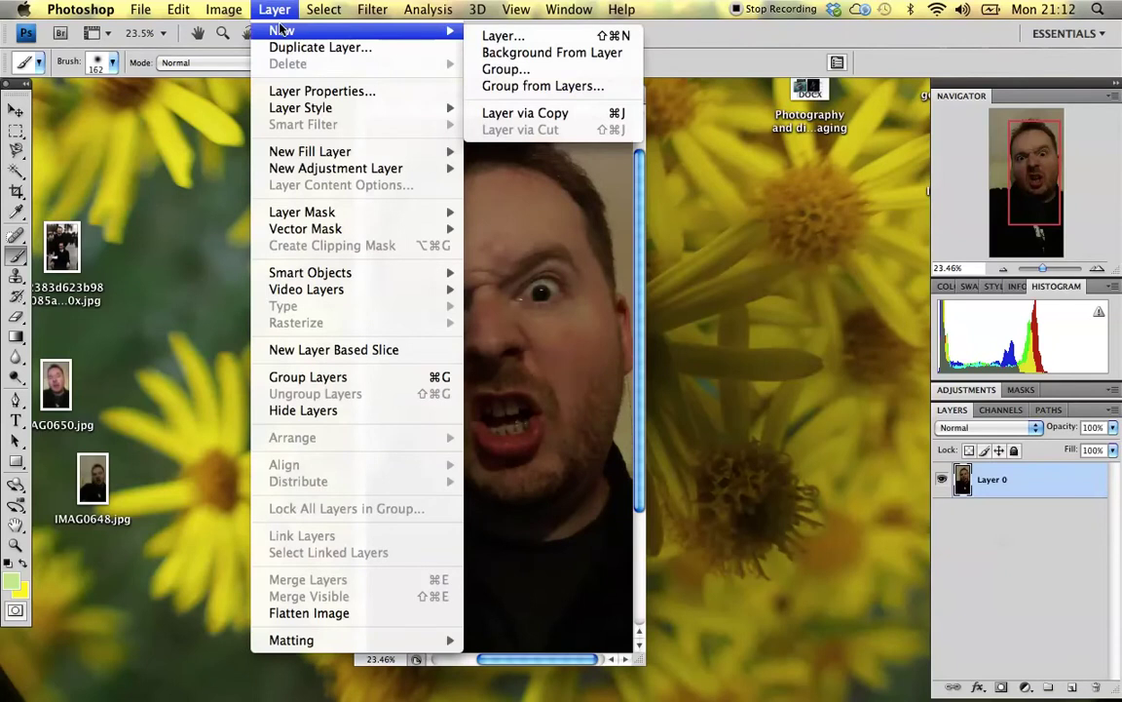
pyautogui.click(579, 37)
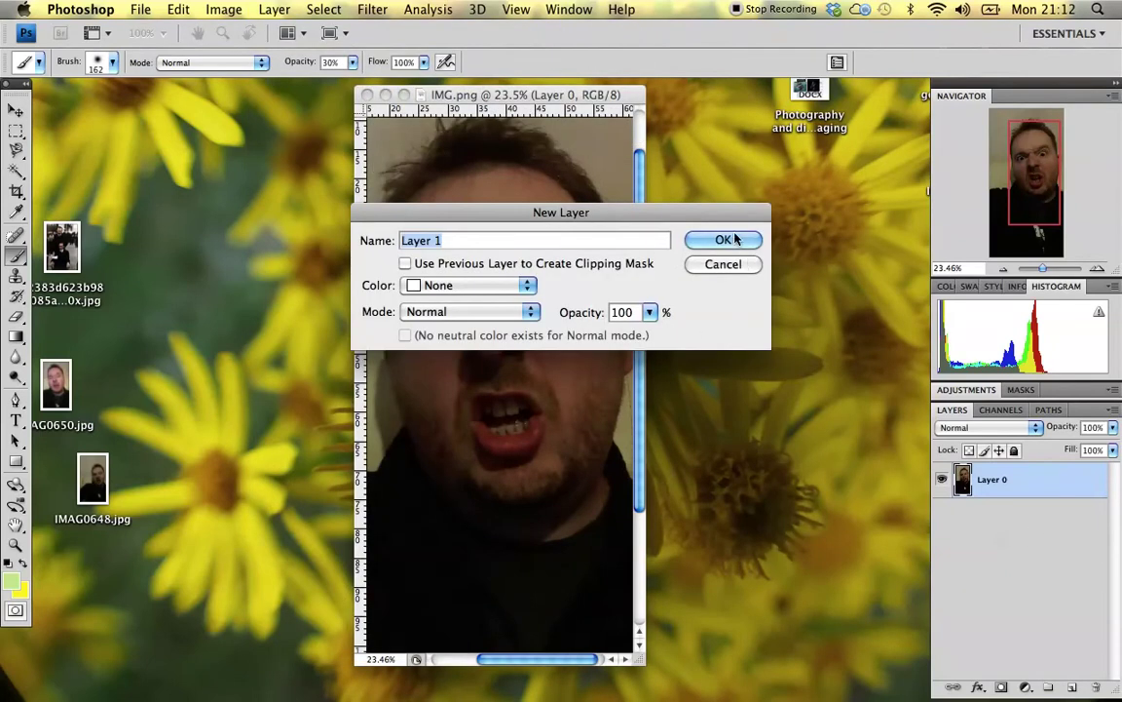
pyautogui.click(723, 241)
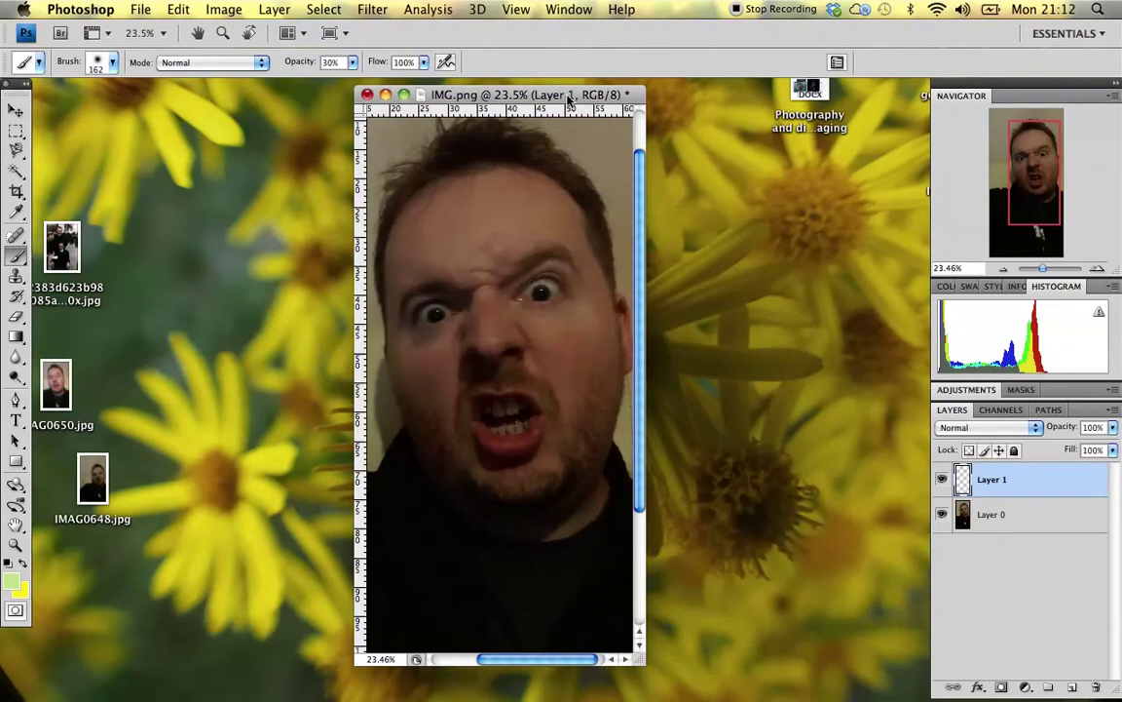
pyautogui.moveTo(512, 87); pyautogui.dragTo(510, 87)
pyautogui.moveTo(635, 173); pyautogui.dragTo(635, 162)
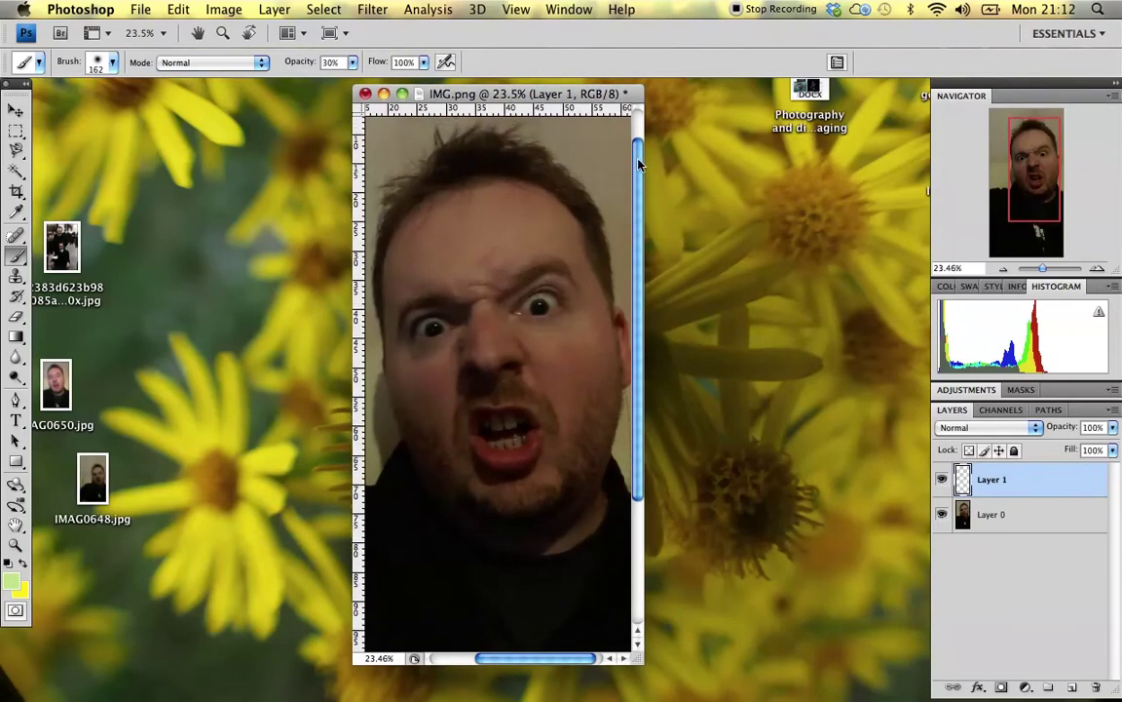
pyautogui.click(999, 524)
# - Check the Image menu, close it unused, and zoom out to the whole portrait
pyautogui.click(223, 10)
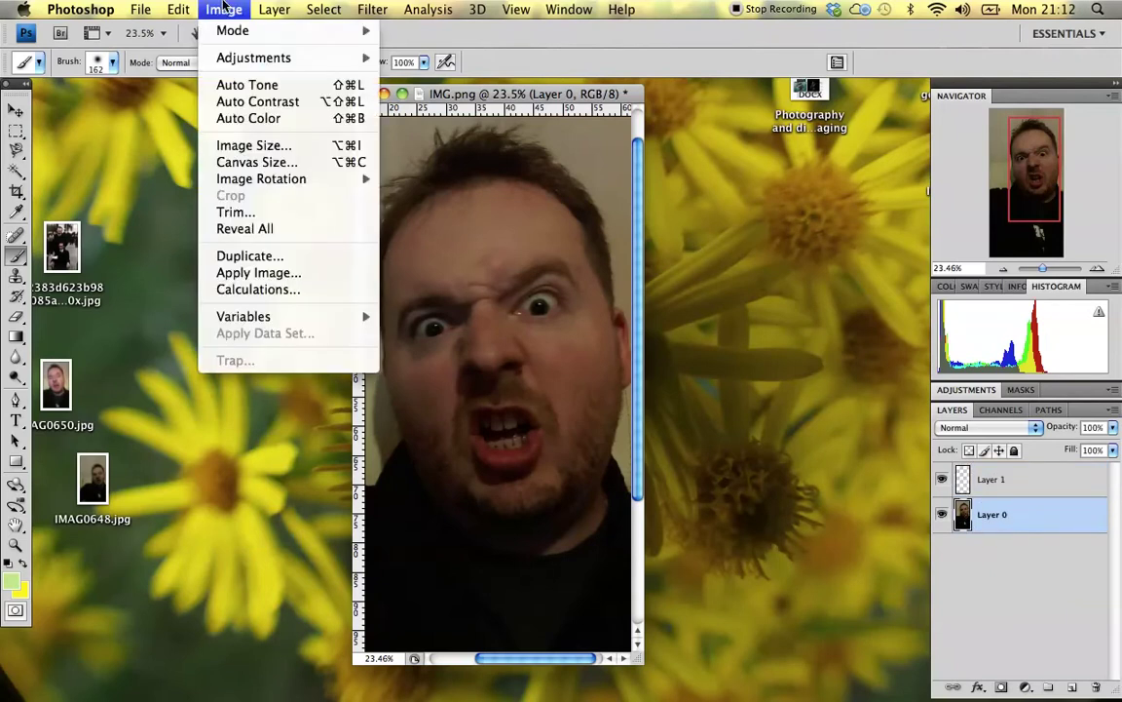
pyautogui.moveTo(245, 61)
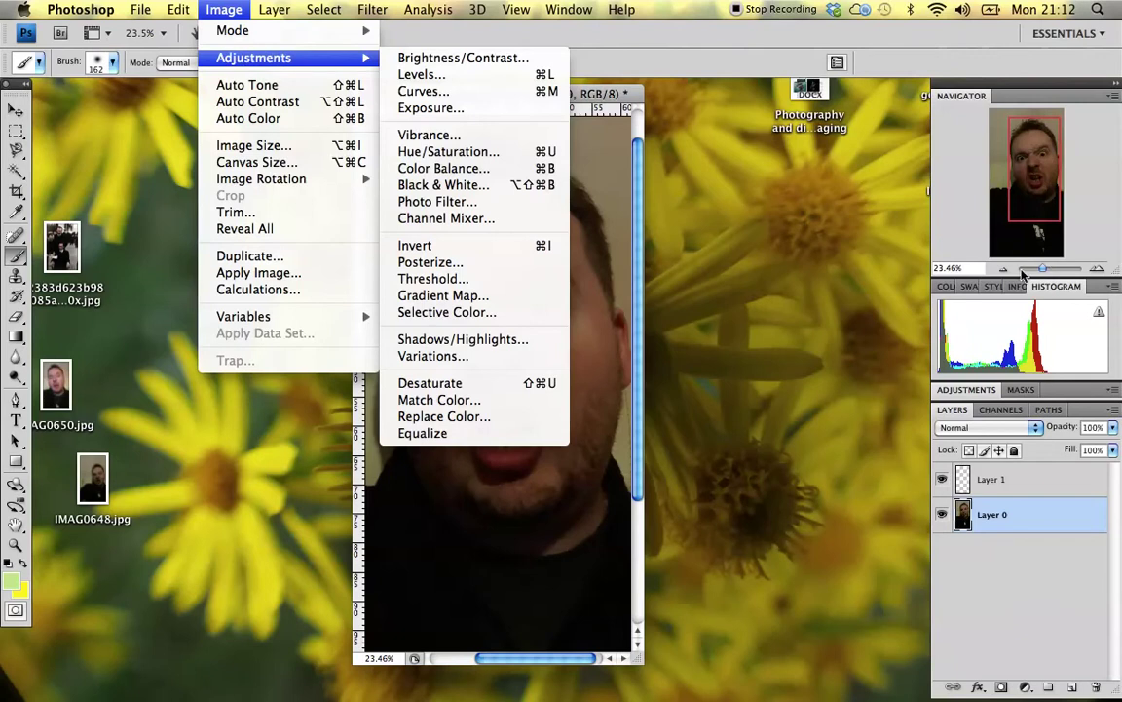
pyautogui.click(934, 247)
pyautogui.click(1041, 271)
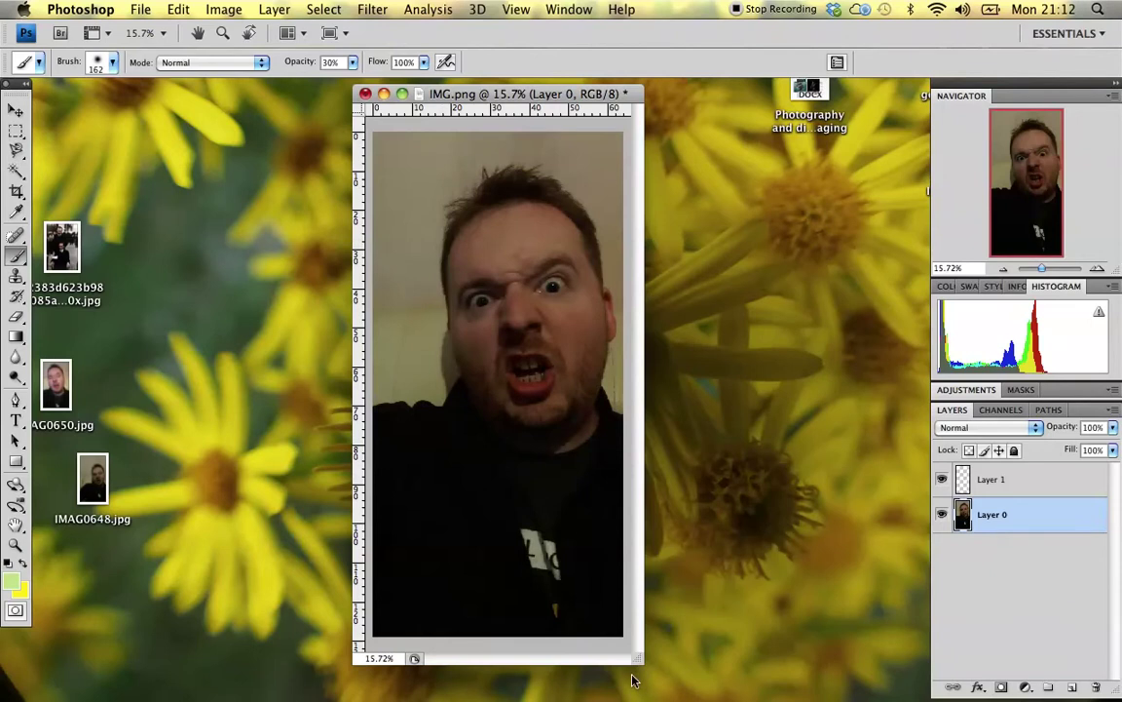
# - Enlarge the IMG.png window, shift it left, and show the Image menu
pyautogui.moveTo(639, 661); pyautogui.dragTo(759, 685)
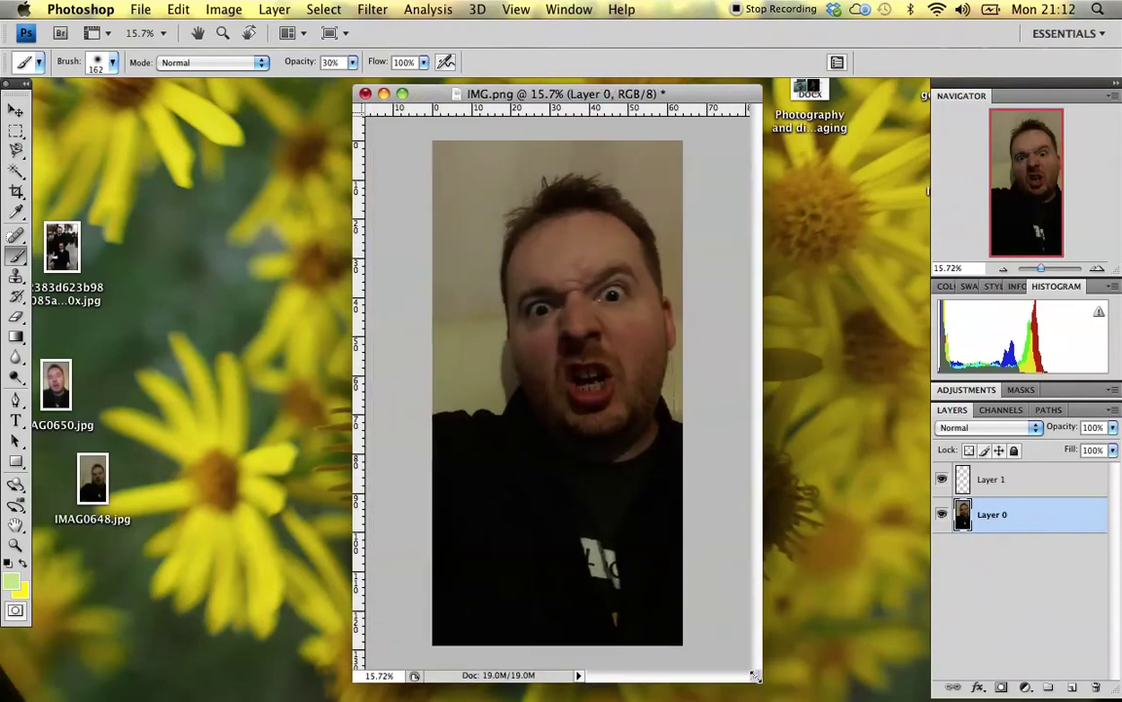
pyautogui.moveTo(596, 97); pyautogui.dragTo(542, 94)
pyautogui.click(218, 9)
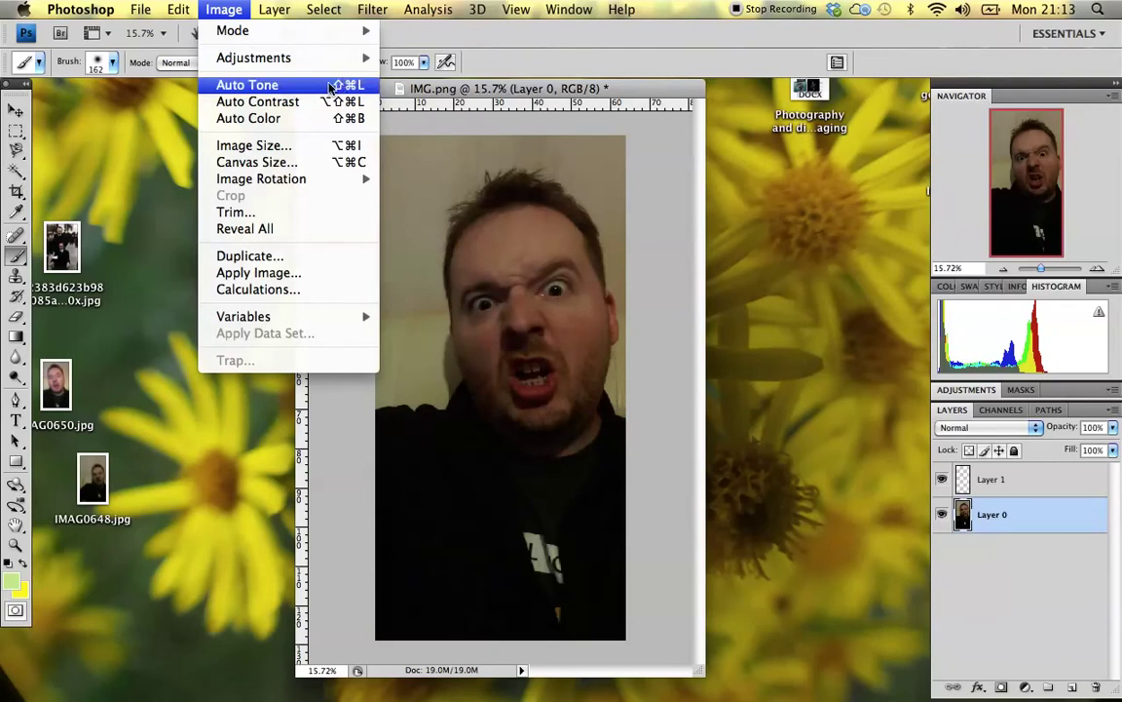
# - Apply Auto Tone, Auto Contrast and Auto Color to the portrait
pyautogui.click(210, 10)
pyautogui.click(231, 19)
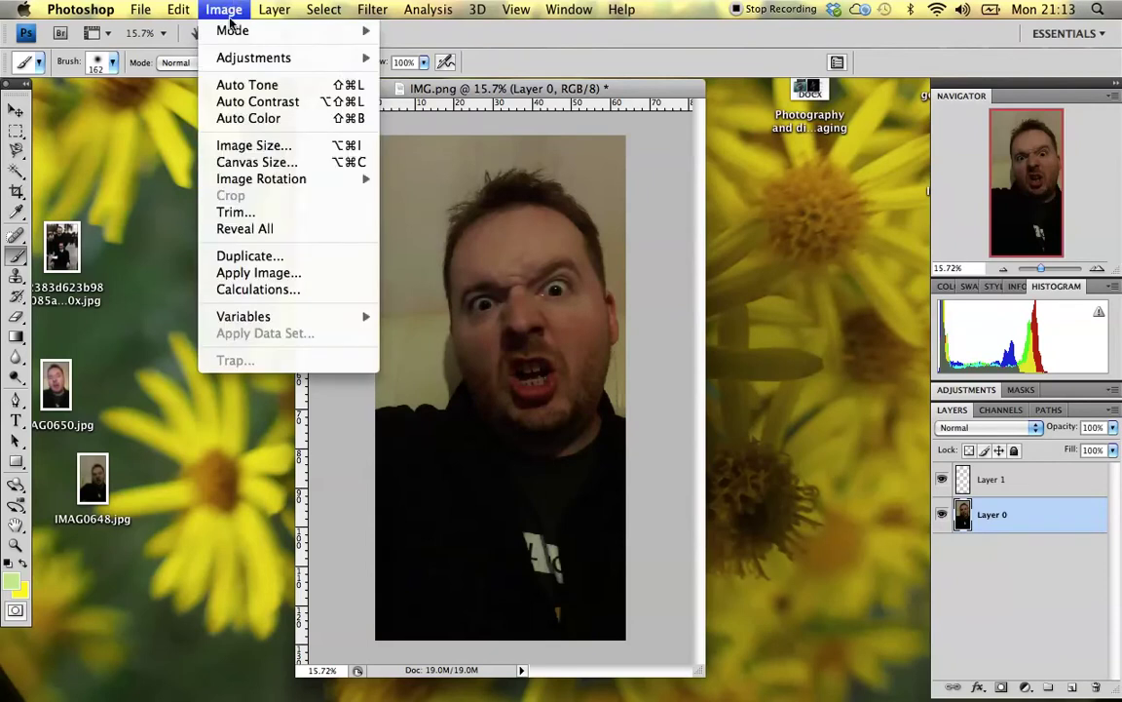
pyautogui.click(248, 85)
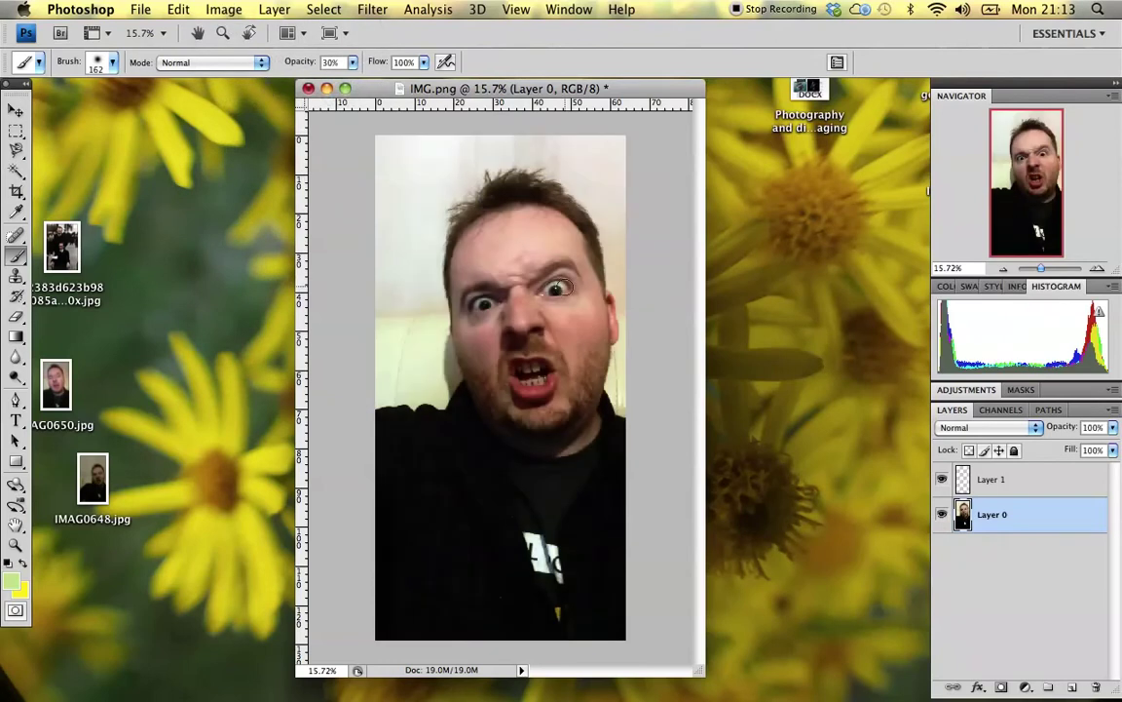
pyautogui.click(224, 10)
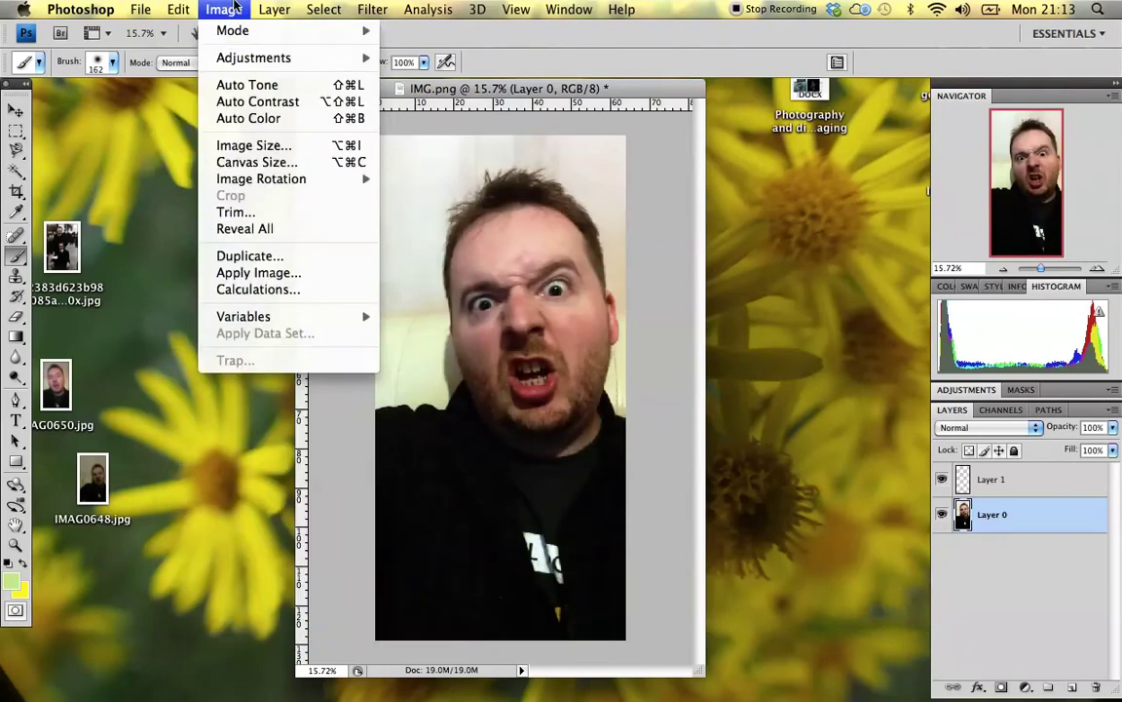
pyautogui.click(271, 105)
pyautogui.click(223, 9)
pyautogui.click(232, 118)
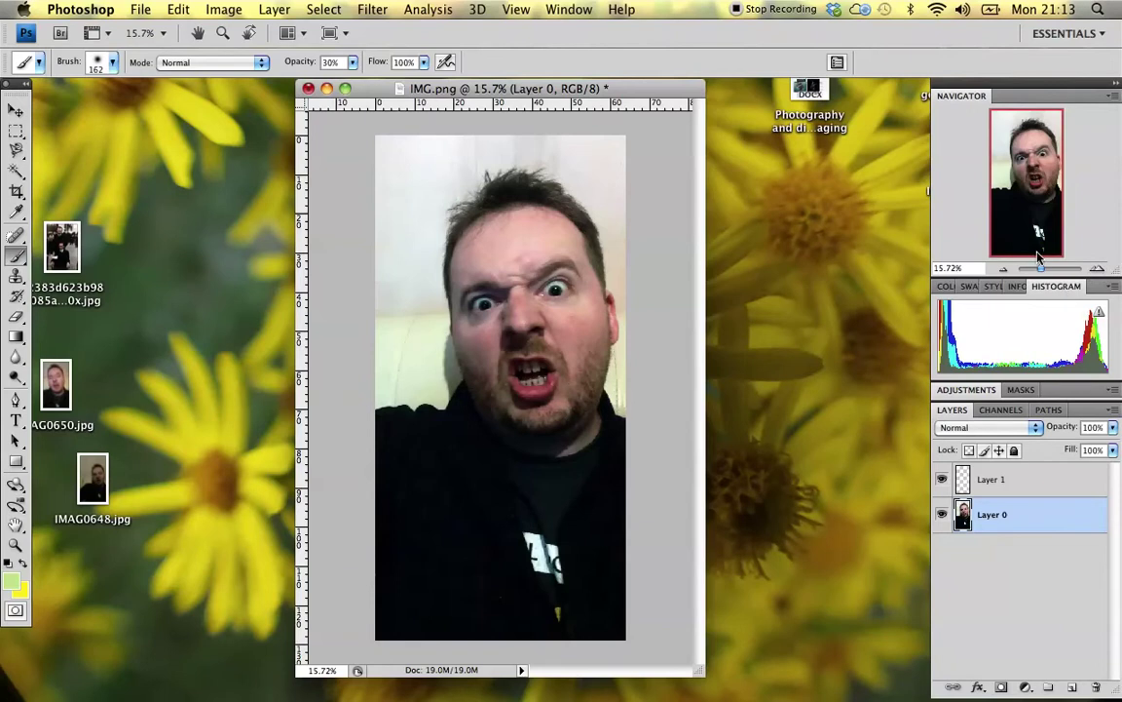
# - Zoom the portrait to 23.5%, widen its window, move it right, and show the File menu
pyautogui.moveTo(1043, 273); pyautogui.dragTo(1047, 272)
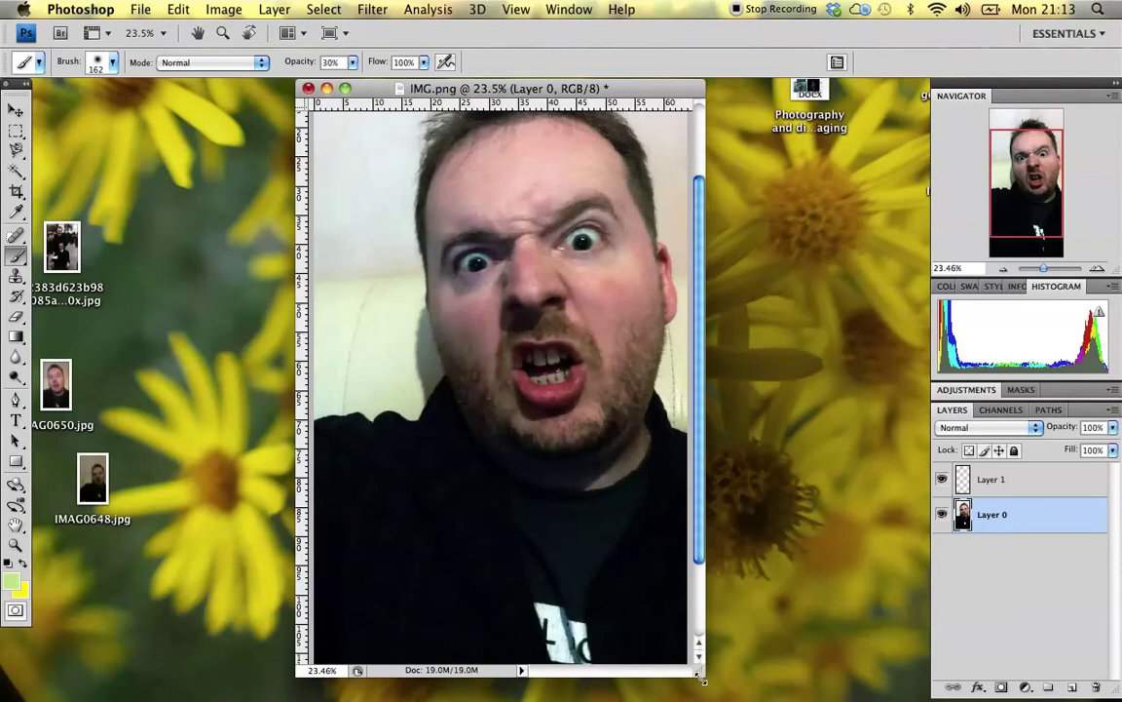
pyautogui.moveTo(700, 676); pyautogui.dragTo(838, 686)
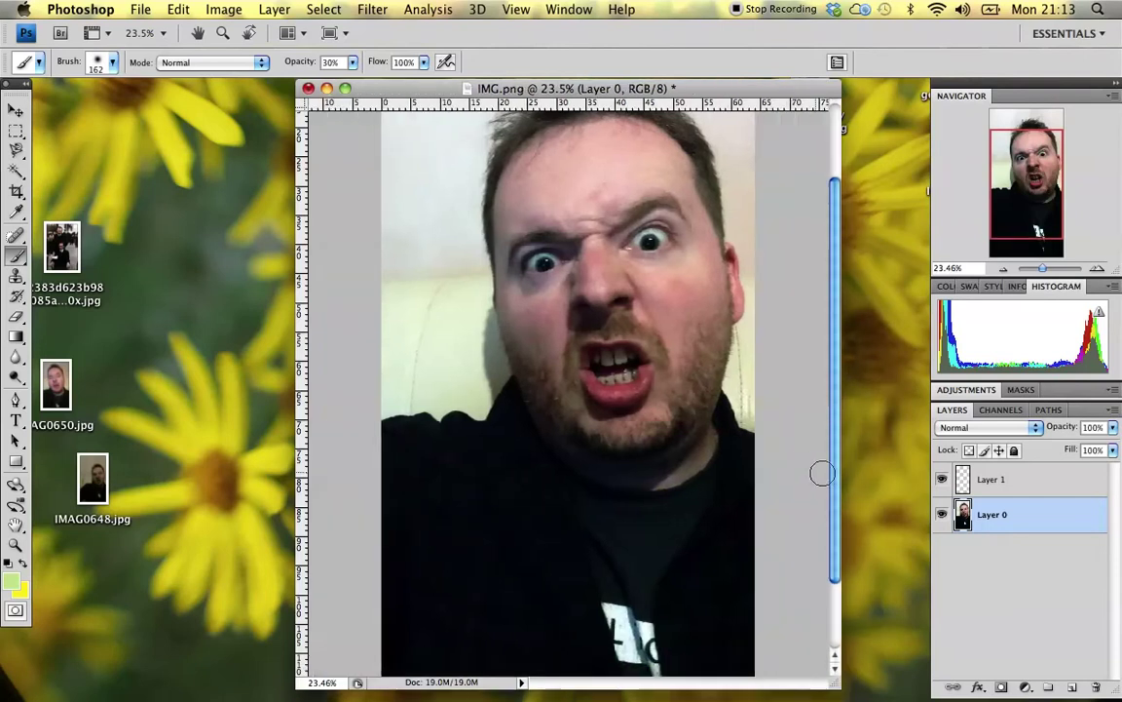
pyautogui.moveTo(833, 480); pyautogui.dragTo(837, 413)
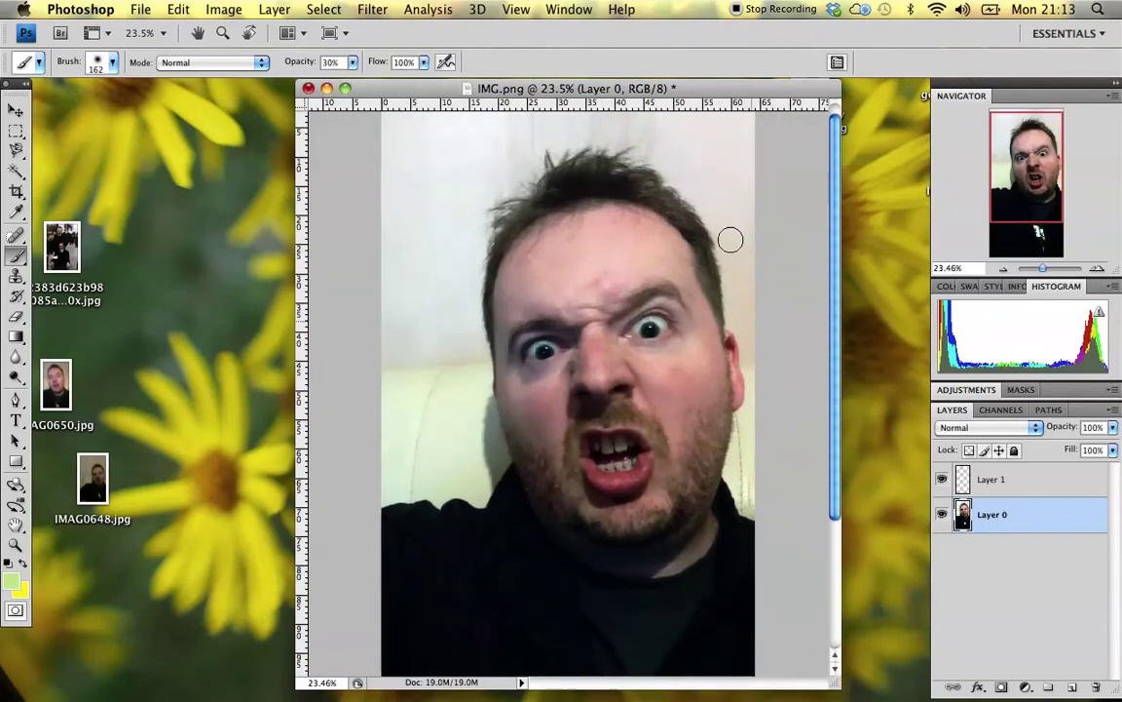
pyautogui.moveTo(690, 87); pyautogui.dragTo(777, 87)
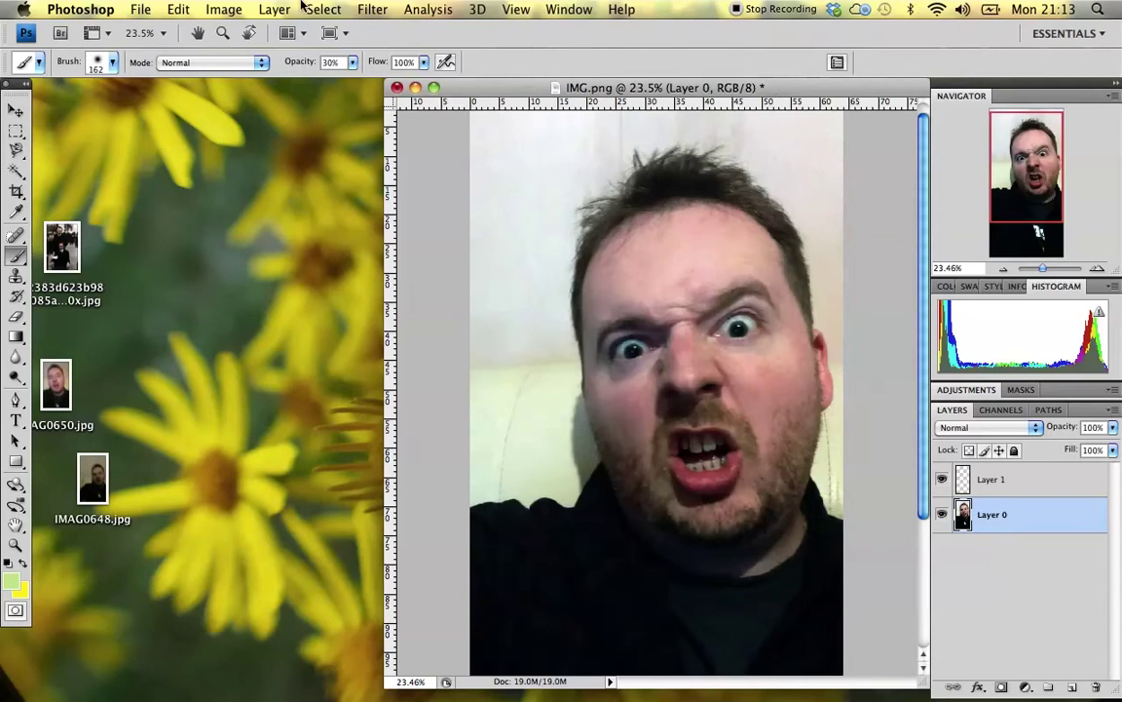
pyautogui.click(146, 9)
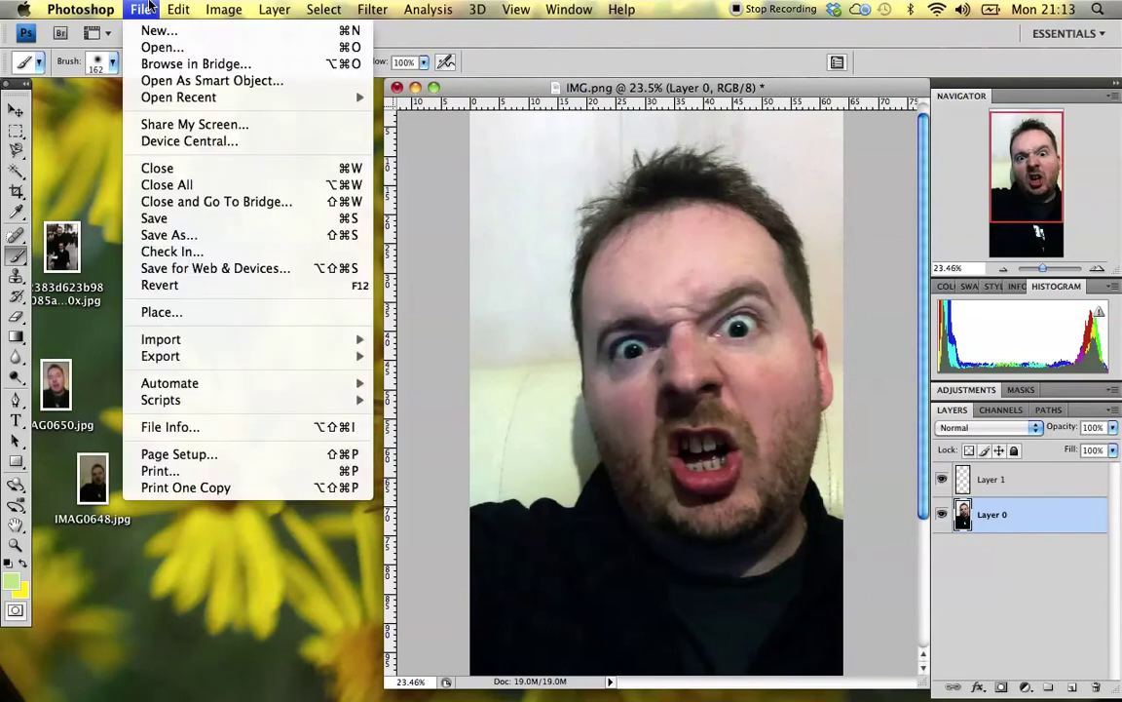
# - Open the muscles.jpg texture through the Open dialog
pyautogui.click(202, 48)
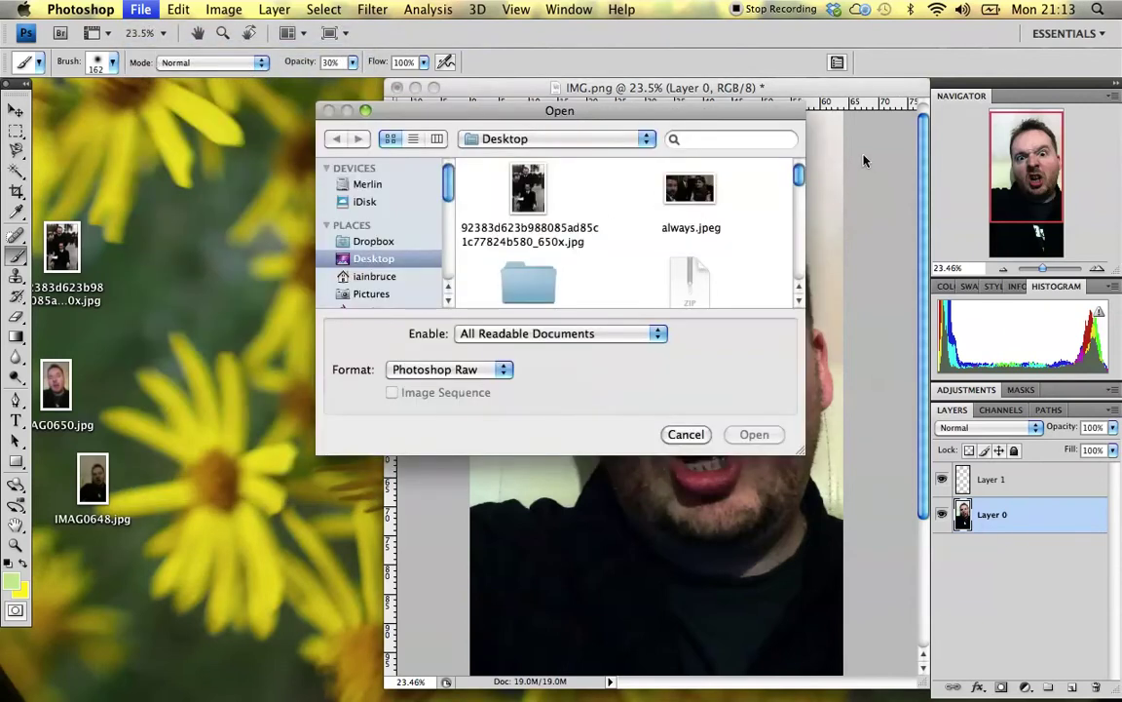
pyautogui.moveTo(800, 175); pyautogui.dragTo(797, 233)
pyautogui.click(690, 236)
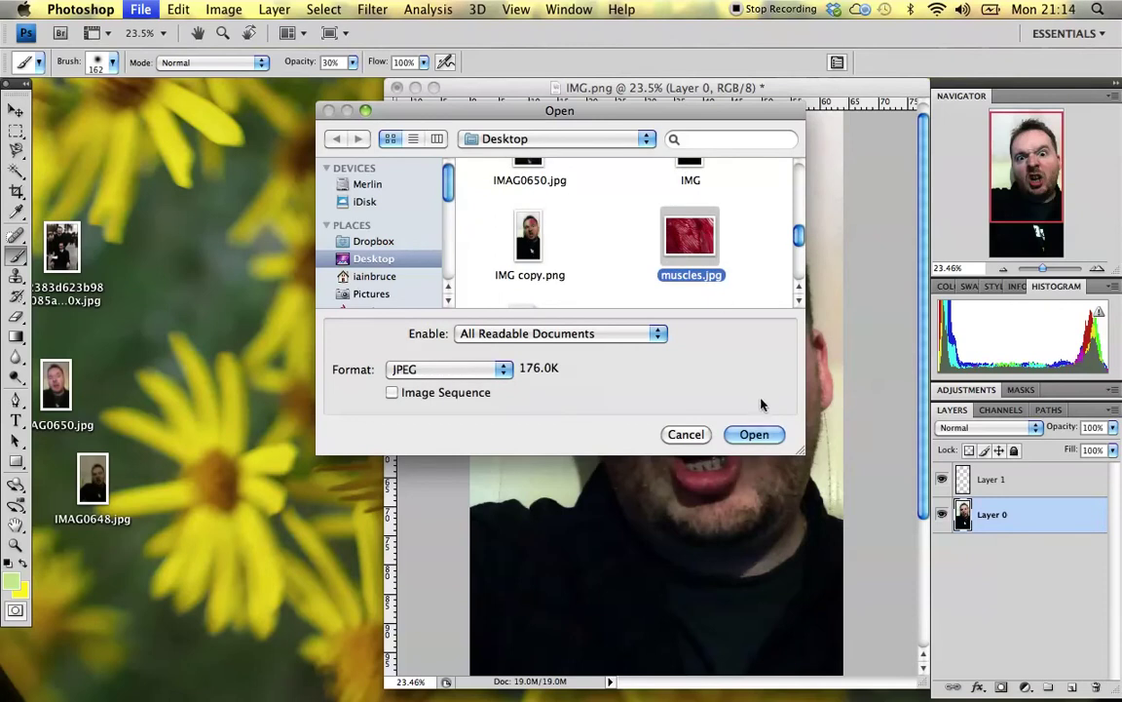
pyautogui.click(756, 435)
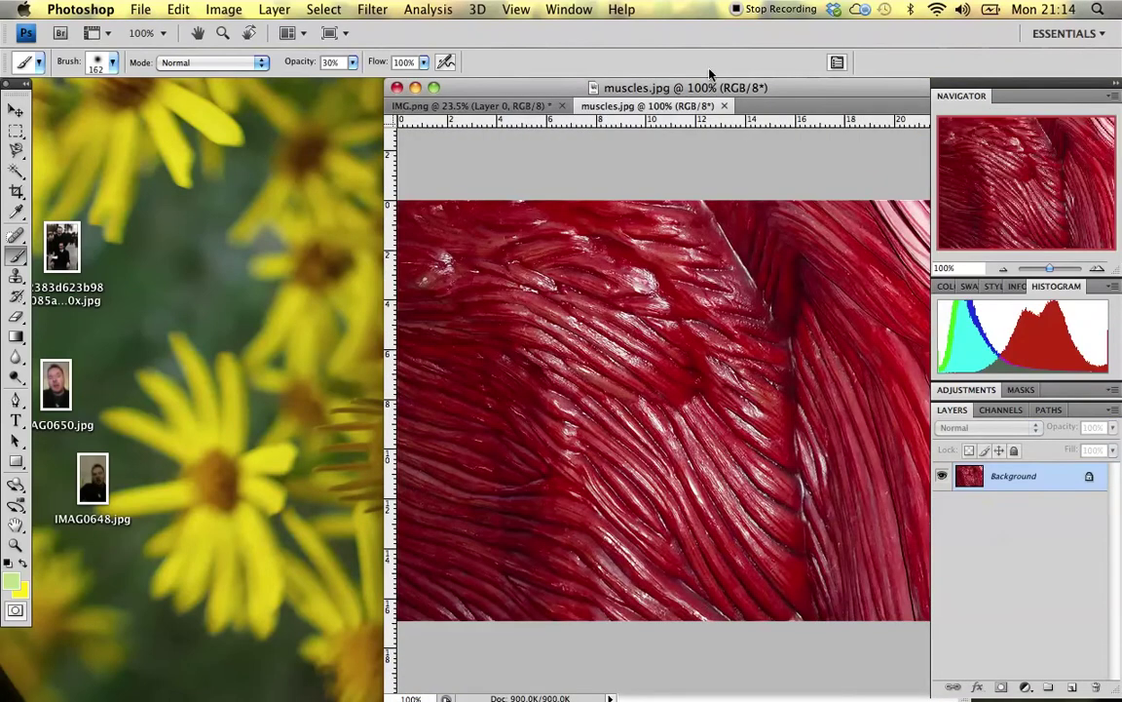
# - Float muscles.jpg in its own window, zoom to 40.7%, and shrink it beside the portrait
pyautogui.click(477, 106)
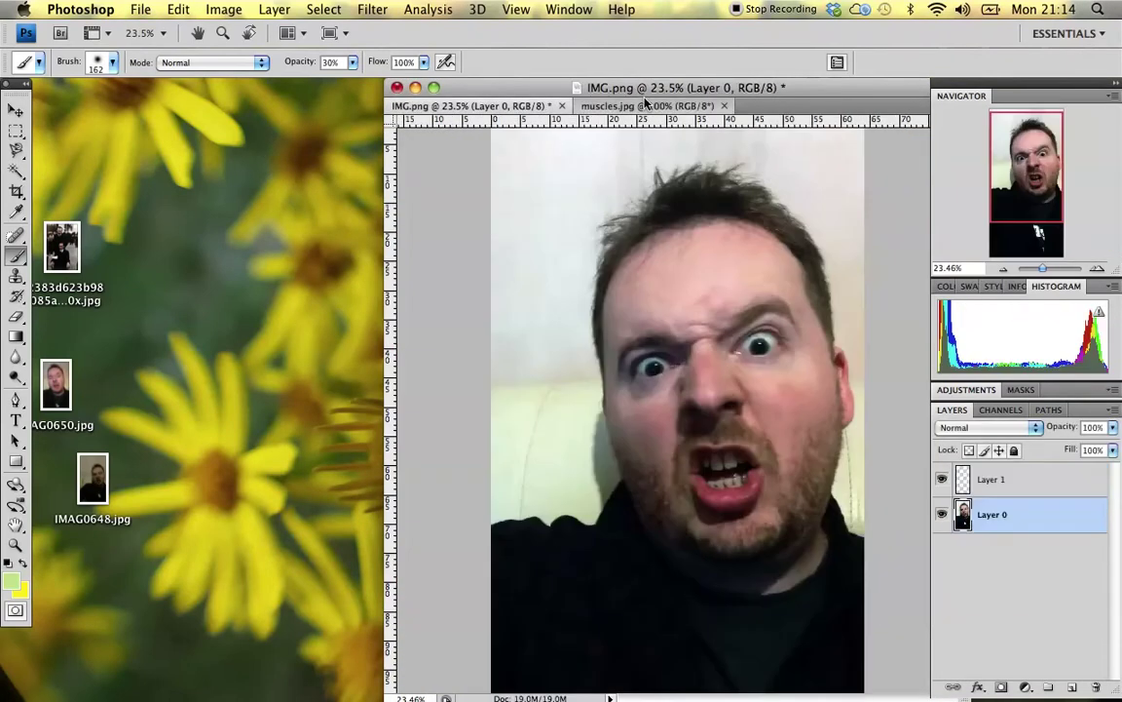
pyautogui.click(672, 104)
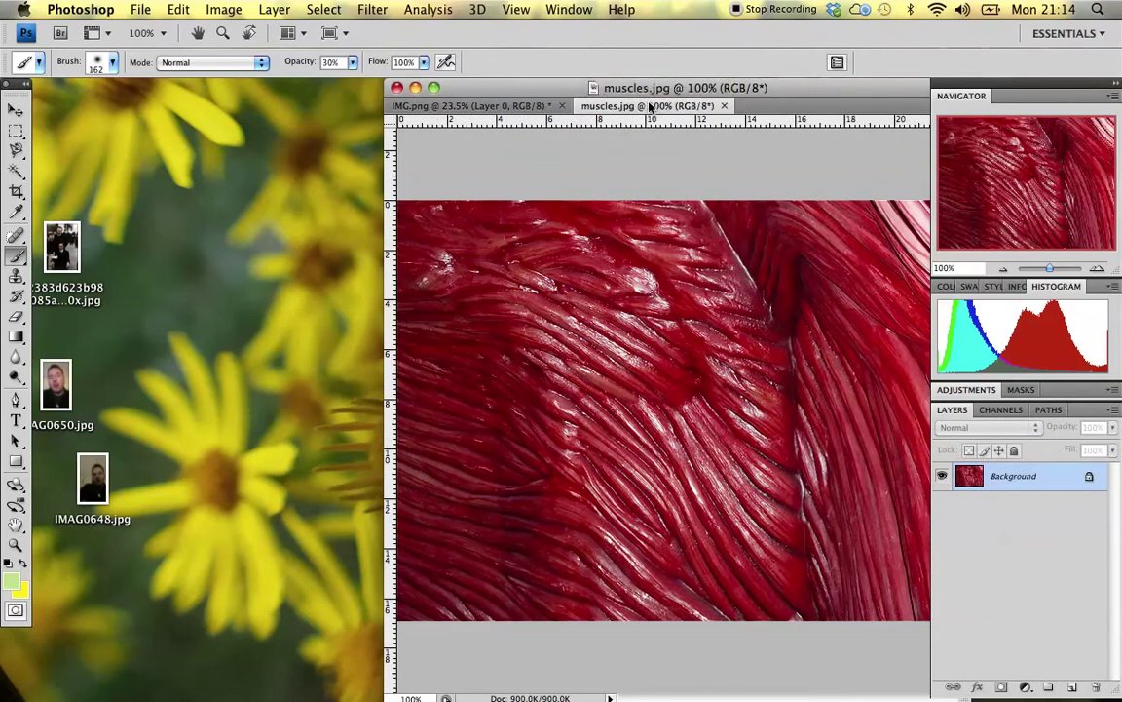
pyautogui.moveTo(302, 198); pyautogui.dragTo(107, 109)
pyautogui.moveTo(1040, 274); pyautogui.dragTo(1046, 271)
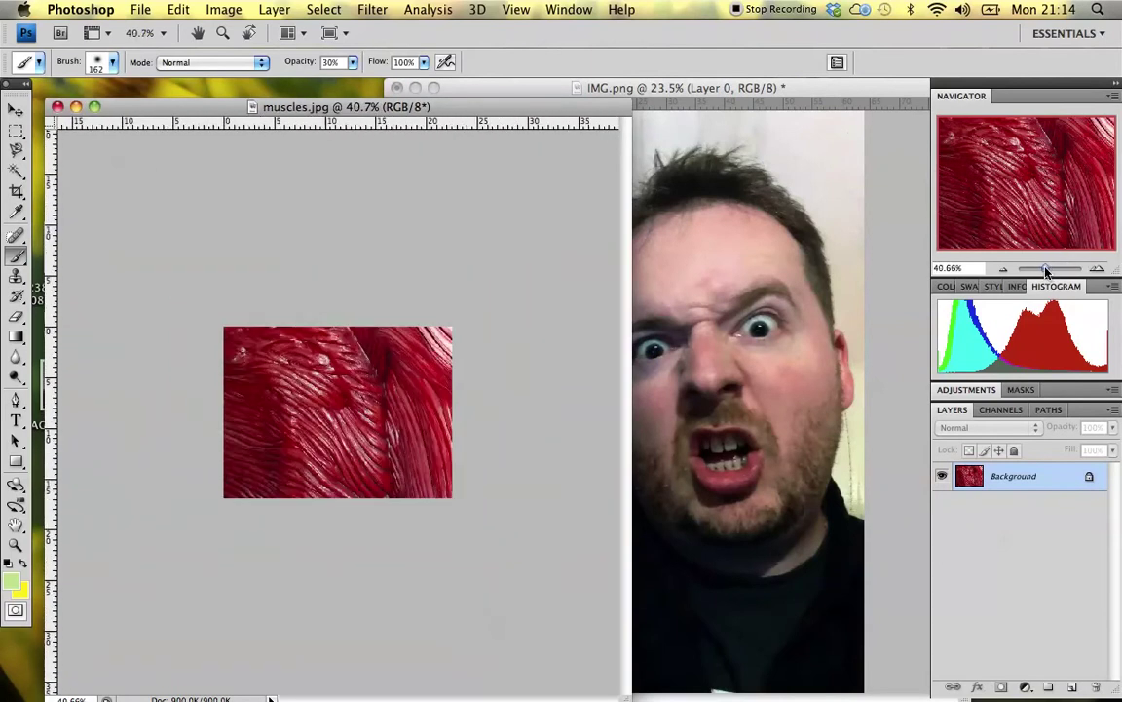
pyautogui.moveTo(585, 674); pyautogui.dragTo(336, 525)
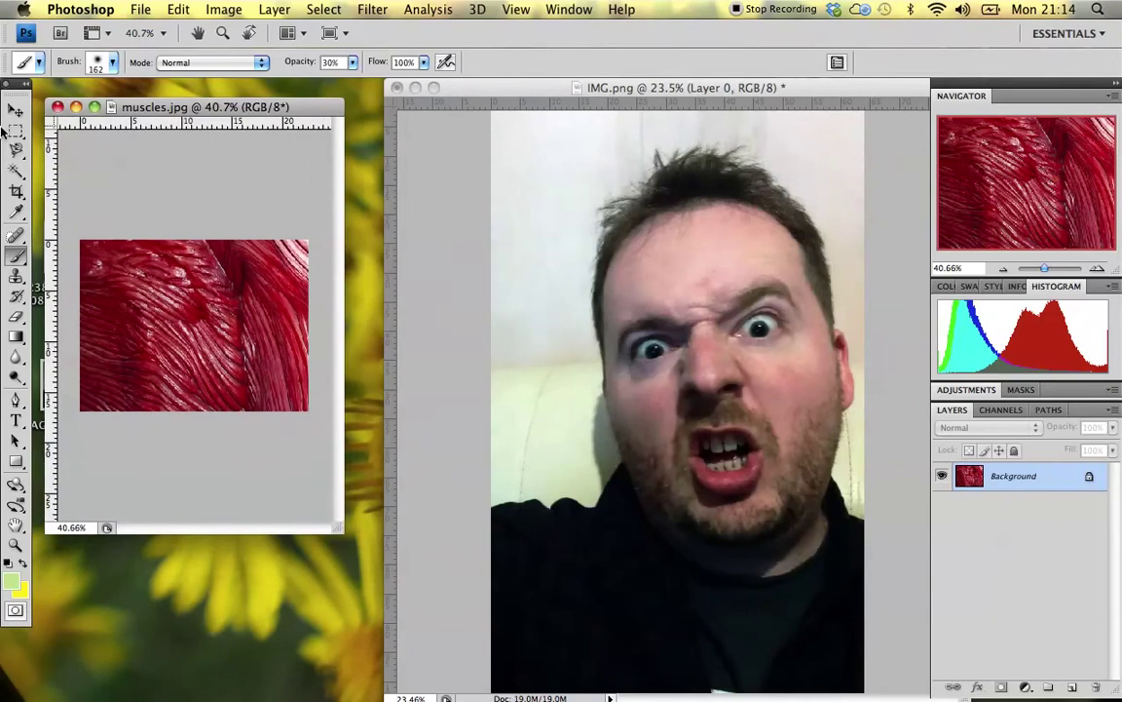